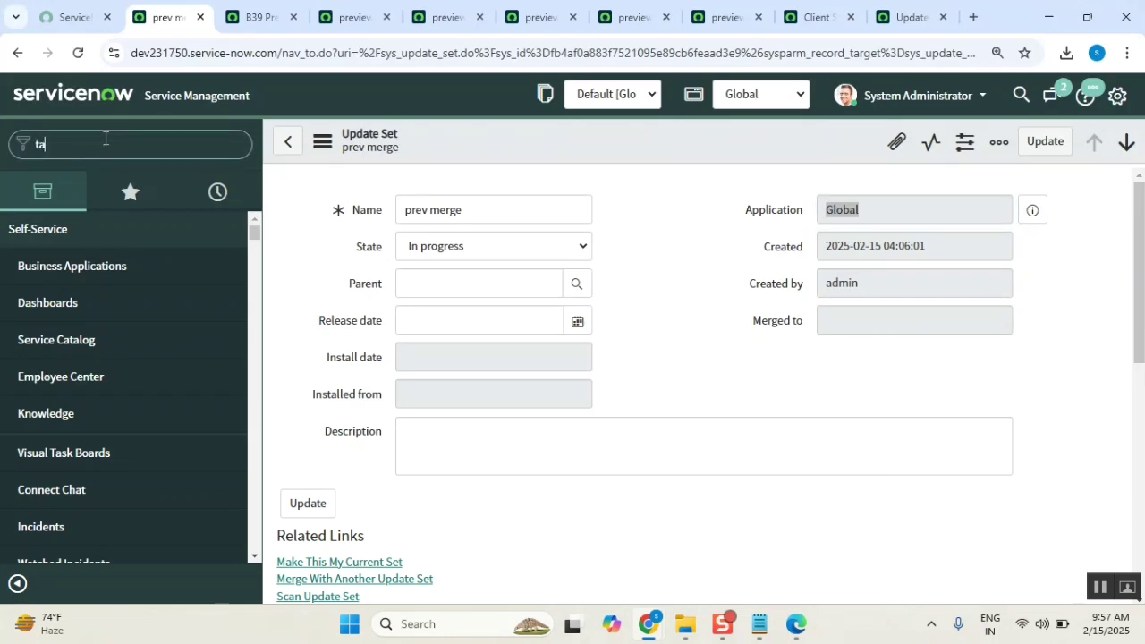
Filter the navigator for 'tables' and open System Definition > Tables in a new tab.
type("bles")
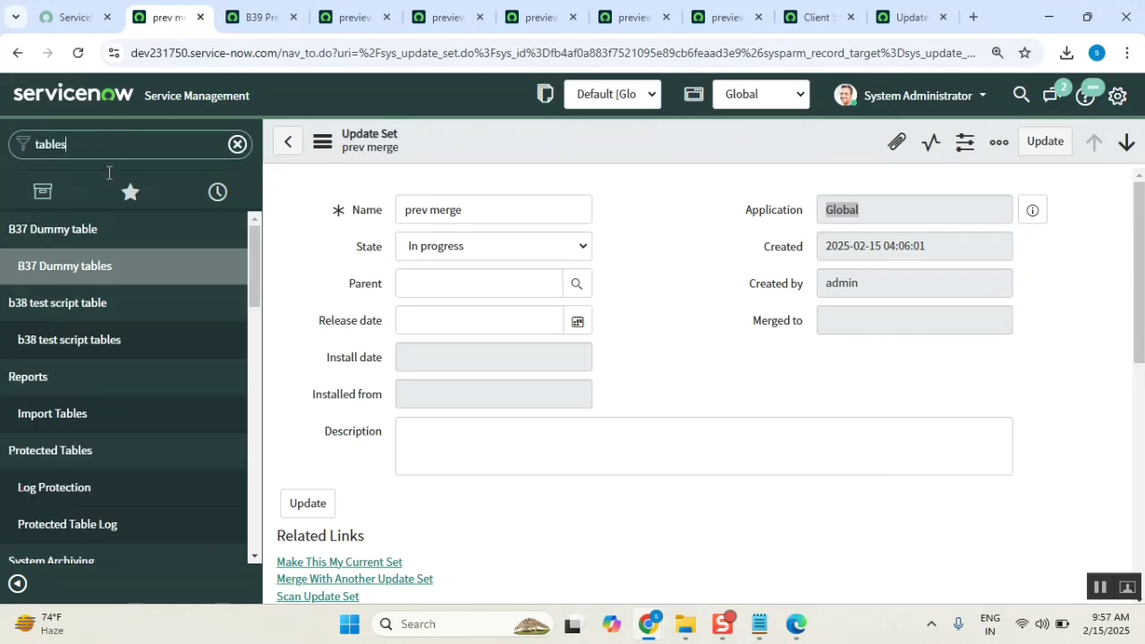
scroll(170, 417, "down", 3)
scroll(170, 417, "down", 2)
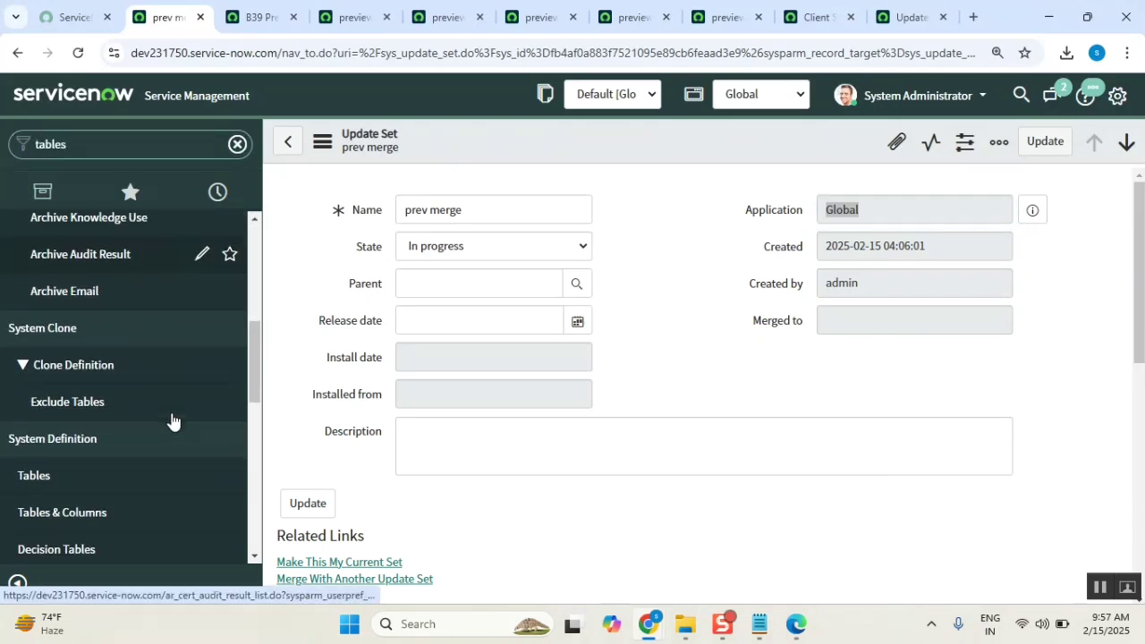
middle_click(89, 476)
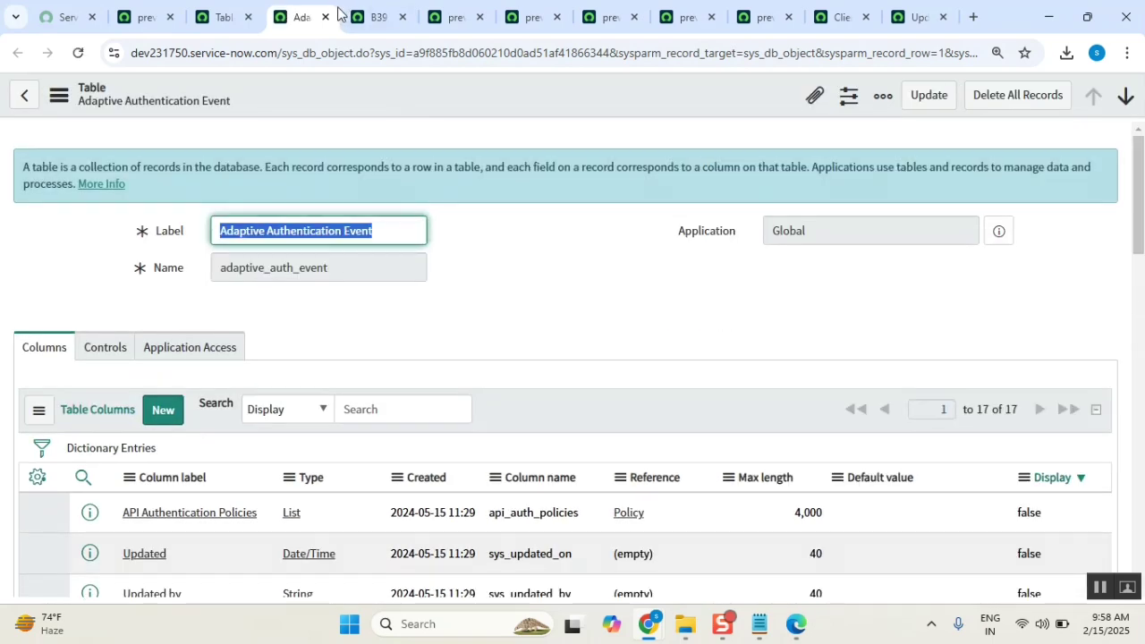
Close the table record and open the Tables list column personalization settings.
left_click(325, 17)
left_click(17, 165)
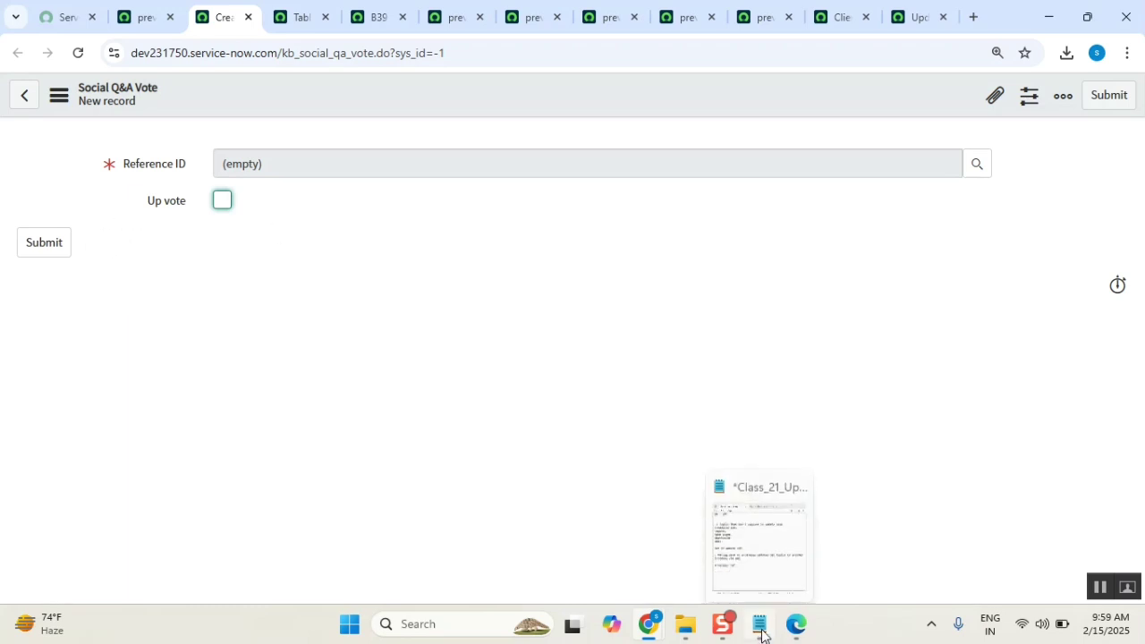
Write the Notepad note '# create a new field n kb_social_qa_vote and place up vote'.
left_click(761, 502)
type("# create a new field")
key("BackSpace")
type("n")
type("kb_social_qa_vote")
key("Return")
type("a")
key("BackSpace")
type("nd ")
type("e")
type("after")
key("BackSpace")
key("BackSpace")
key("BackSpace")
key("BackSpace")
key("BackSpace")
type("up vote")
Add a 'justify' line below the note and select the blank line above it.
key("Return")
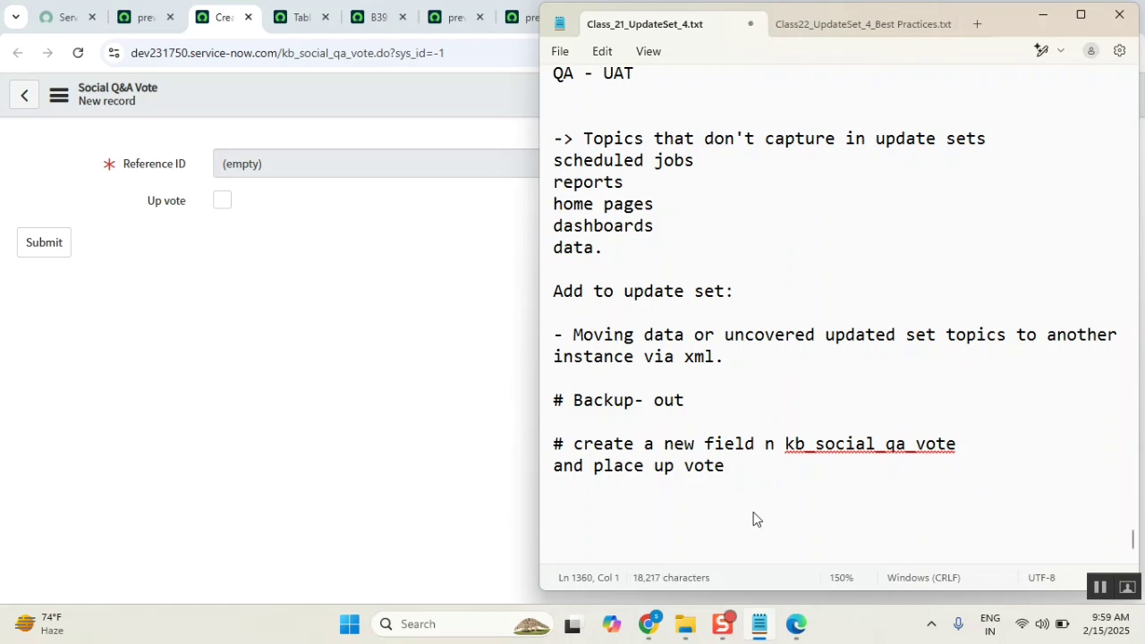
key("Return")
type("justify")
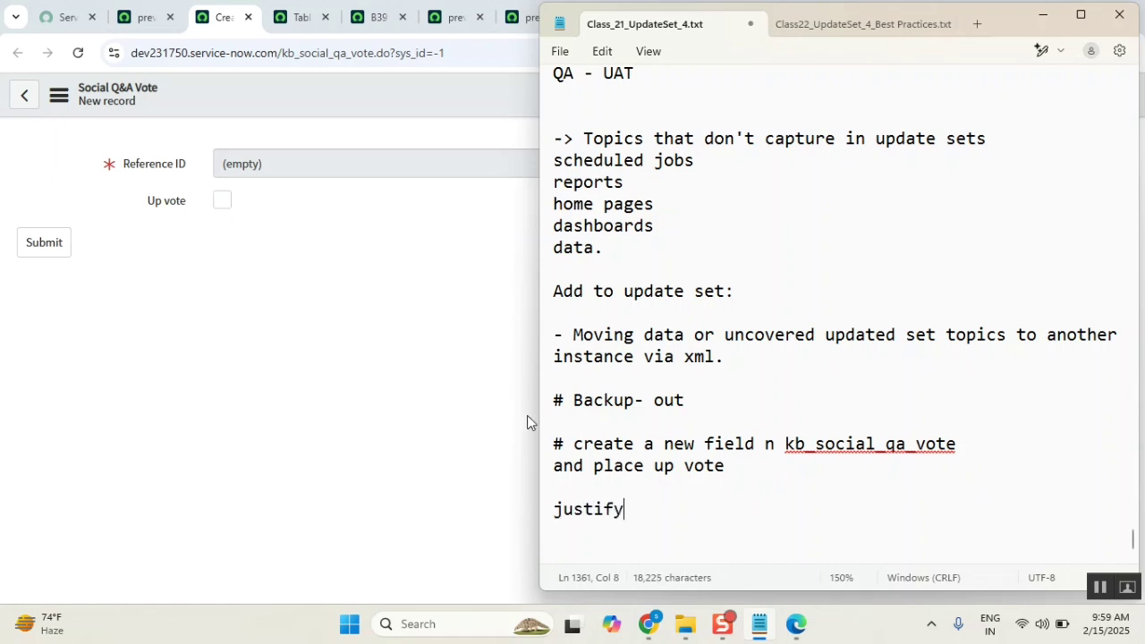
left_click(594, 493)
left_click(638, 511, "shift")
left_click(547, 506, "shift")
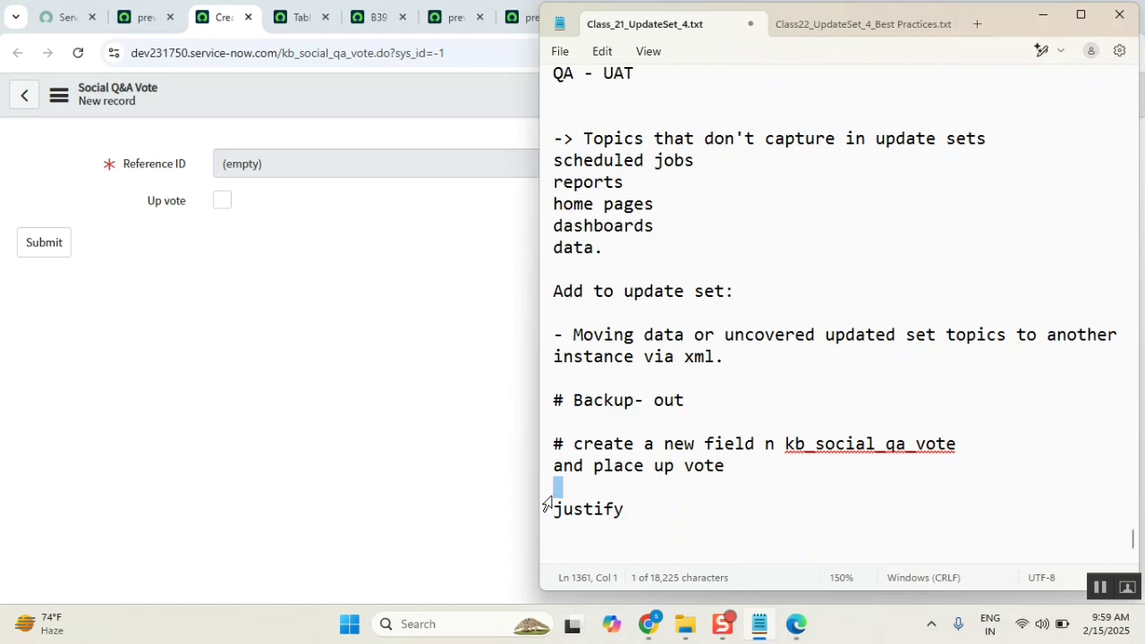
Confirm in the Tables list that the vote table belongs to Social Knowledge.
left_click(312, 234)
left_click(140, 16)
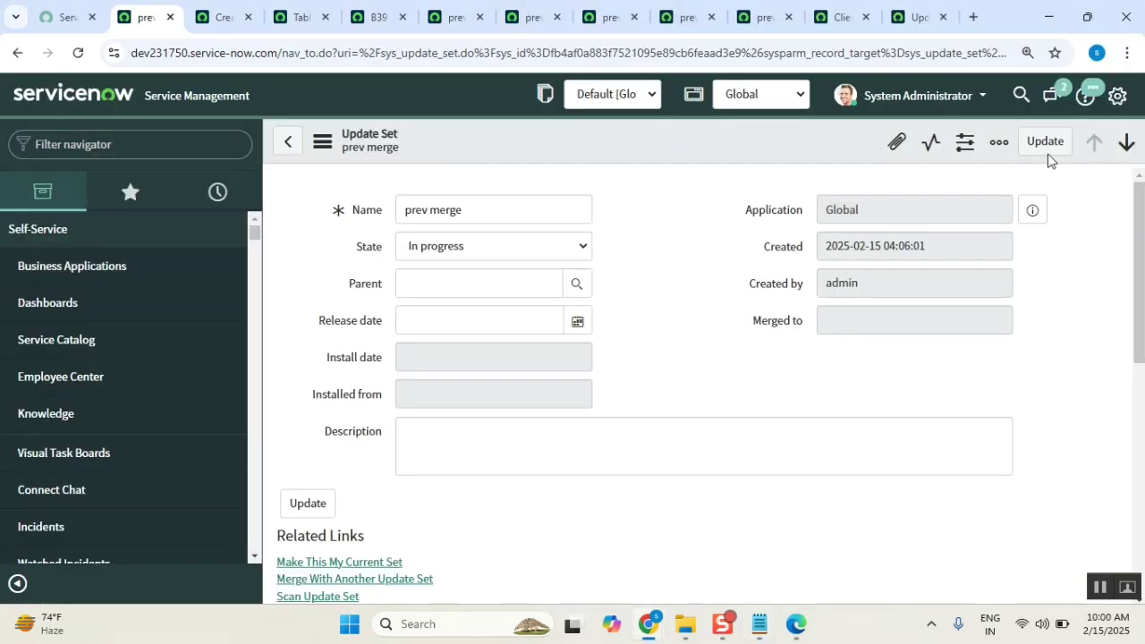
left_click(219, 20)
left_click(299, 20)
left_click_drag(655, 413, 554, 421)
left_click(145, 20)
Choose Social Knowledge in the header's application picker.
left_click(800, 101)
scroll(691, 356, "down", 7)
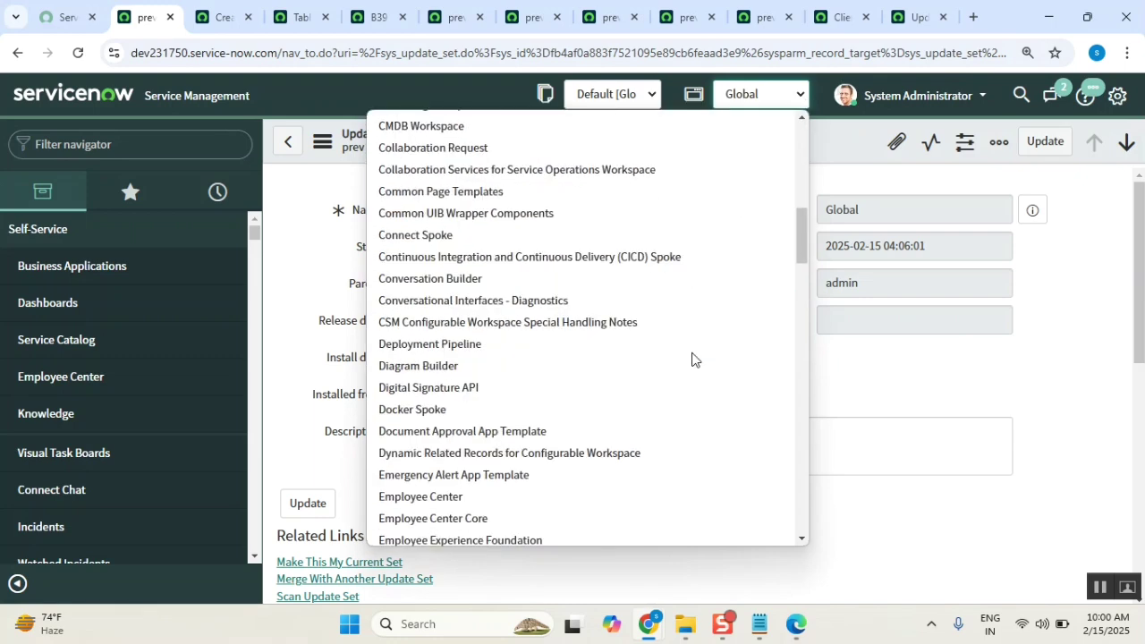
scroll(692, 358, "down", 6)
scroll(692, 360, "down", 7)
scroll(692, 359, "down", 7)
scroll(691, 359, "down", 4)
scroll(691, 358, "down", 4)
scroll(692, 358, "up", 15)
scroll(692, 359, "down", 8)
scroll(690, 355, "down", 7)
scroll(574, 352, "up", 3)
scroll(616, 334, "up", 2)
scroll(616, 334, "up", 3)
scroll(617, 334, "down", 5)
scroll(617, 336, "down", 4)
scroll(582, 384, "up", 3)
left_click(576, 398)
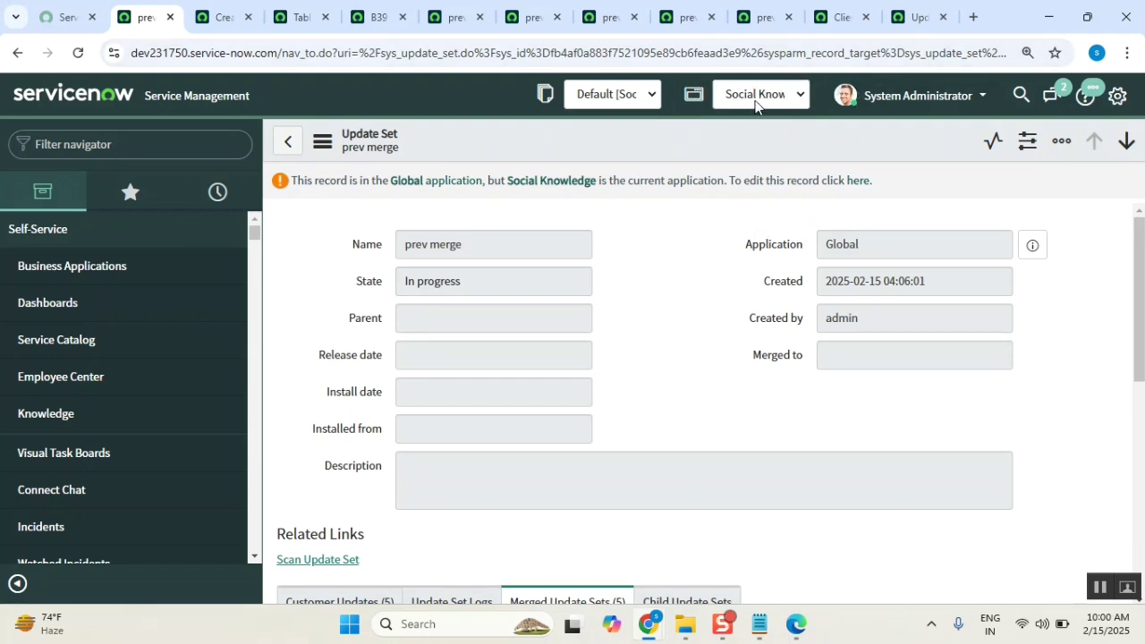
Start a new local update set named 'Default 2' and confirm its application is Social Knowledge.
left_click(78, 53)
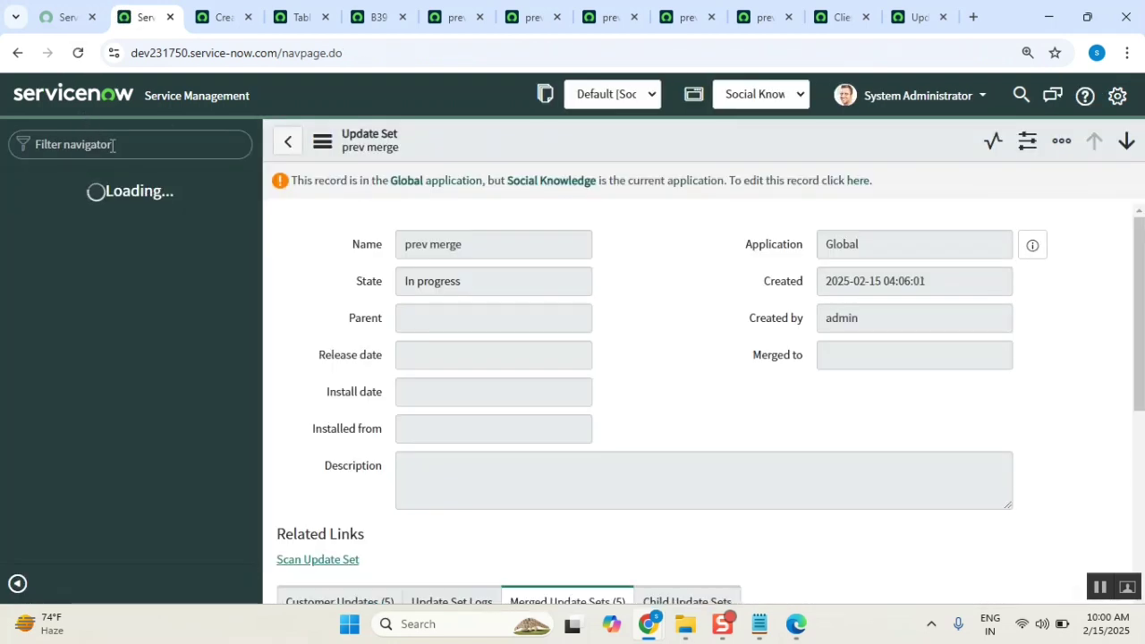
left_click(112, 145)
type("local upd")
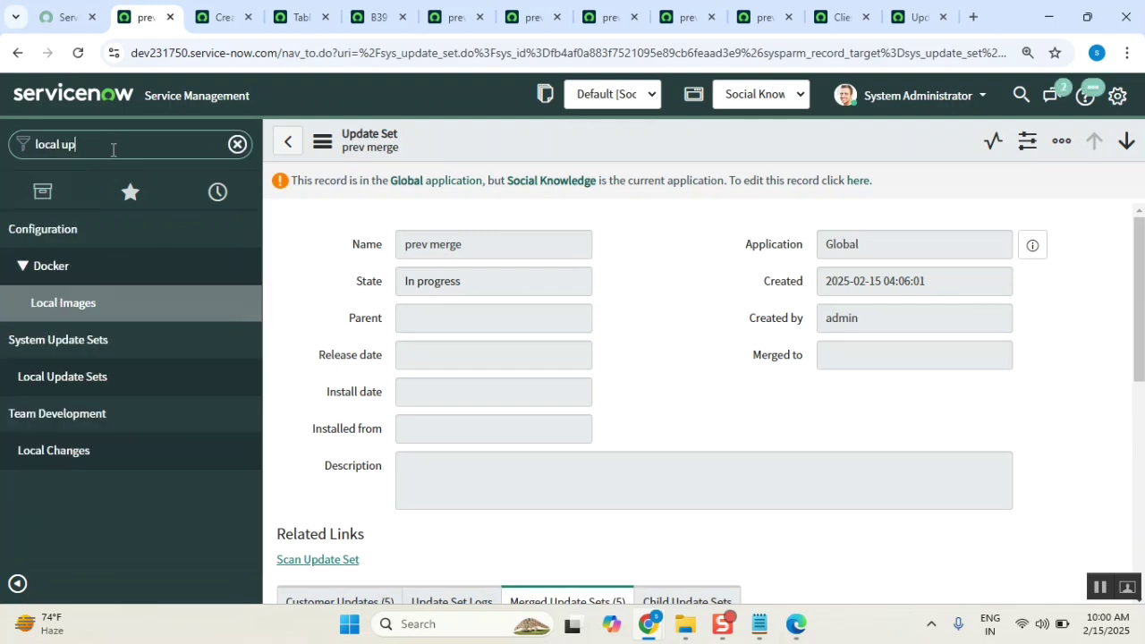
type("at")
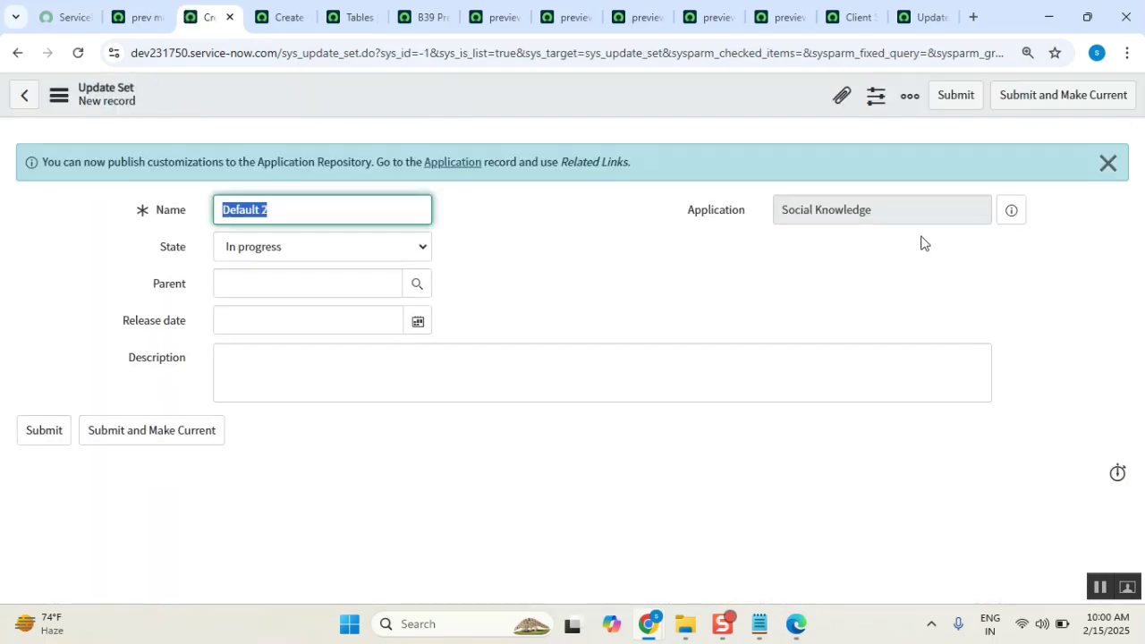
key("End")
type("2")
left_click_drag(922, 209, 787, 210)
left_click(133, 20)
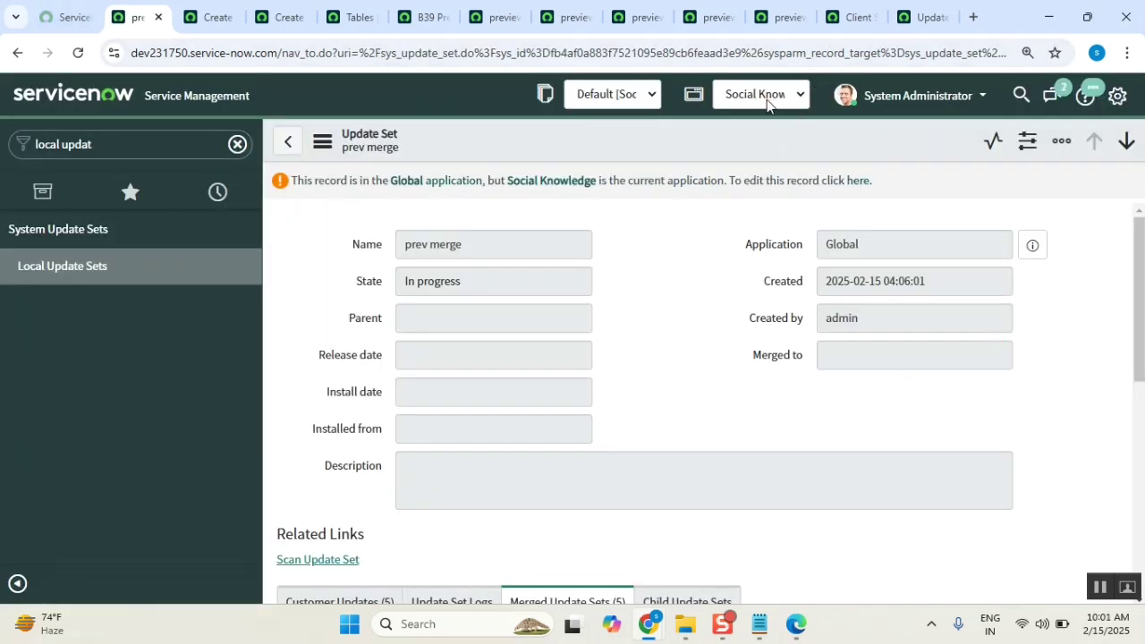
Copy the word 'justify' from the Notepad notes.
left_click(195, 18)
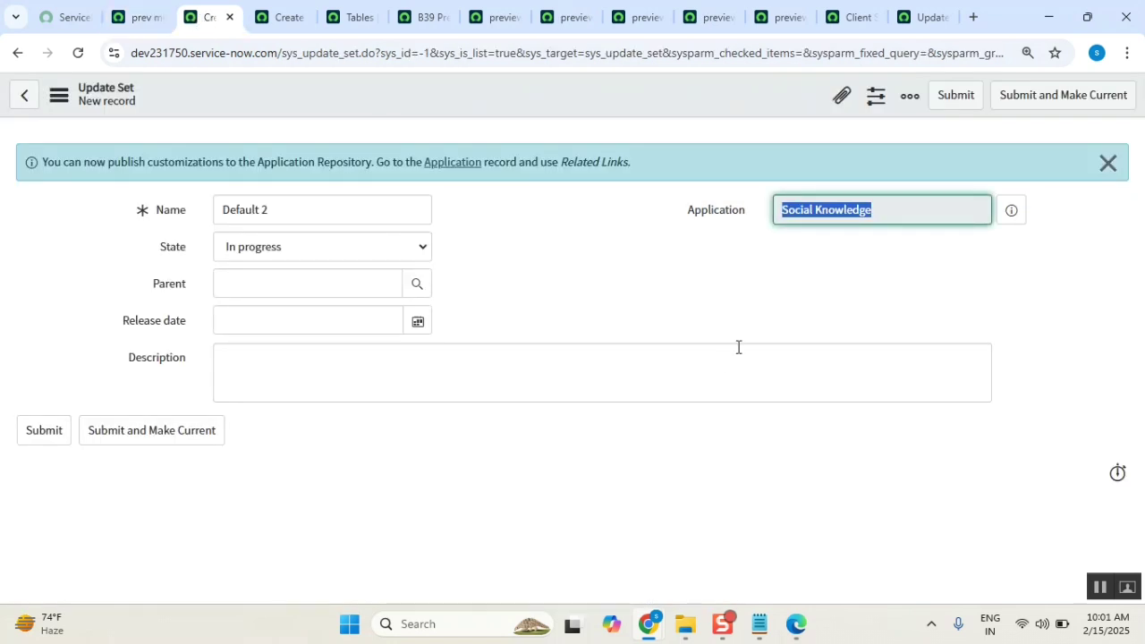
double_click(717, 211)
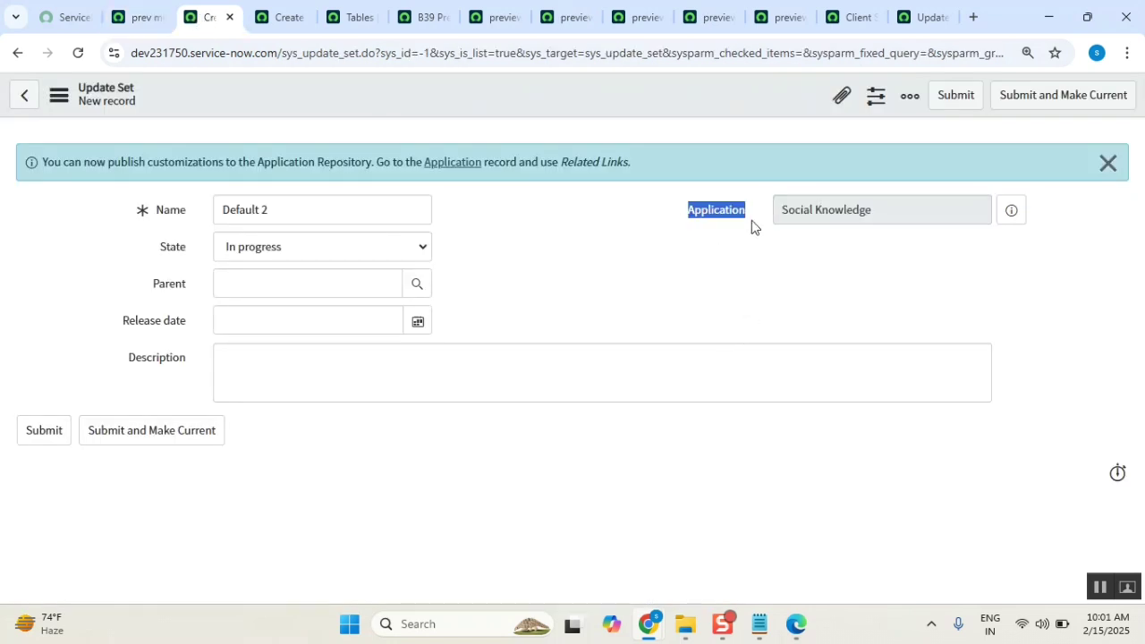
mouse_move(739, 215)
left_mouse_down()
mouse_move(888, 198)
mouse_move(787, 208)
left_mouse_up()
left_click(760, 624)
left_click(689, 469)
left_click_drag(658, 498, 541, 512)
key("ctrl+c")
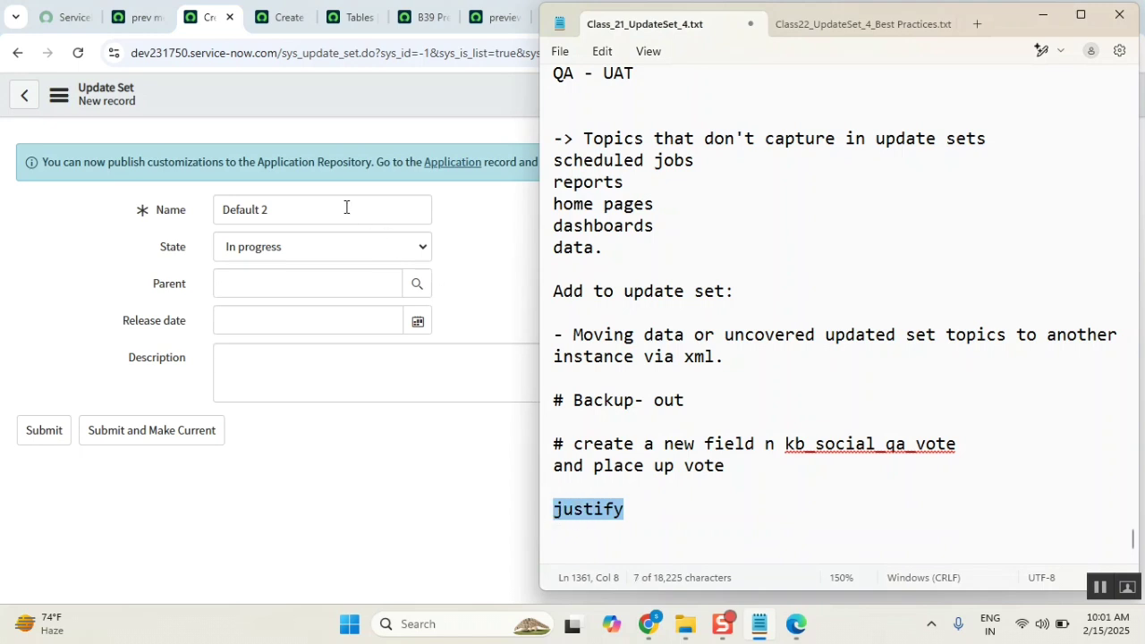
Name the update set 'vote justify', then submit it and make it current.
triple_click(346, 207)
key("ctrl+v")
type("vote")
left_click(157, 437)
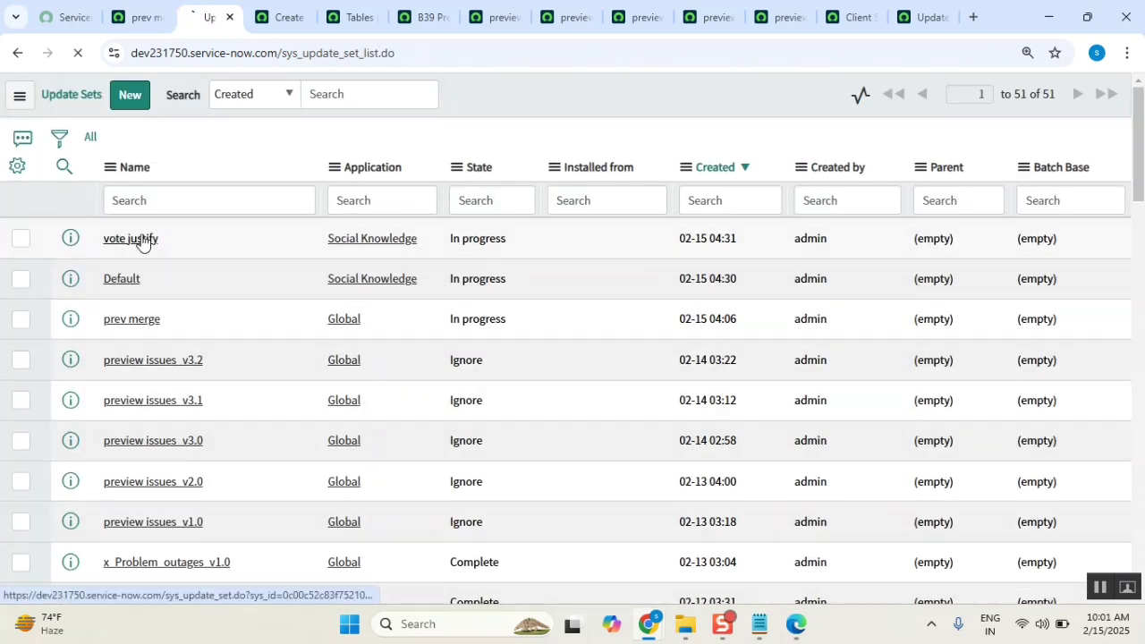
Open the vote justify record, then reload the prev merge page.
left_click(143, 238)
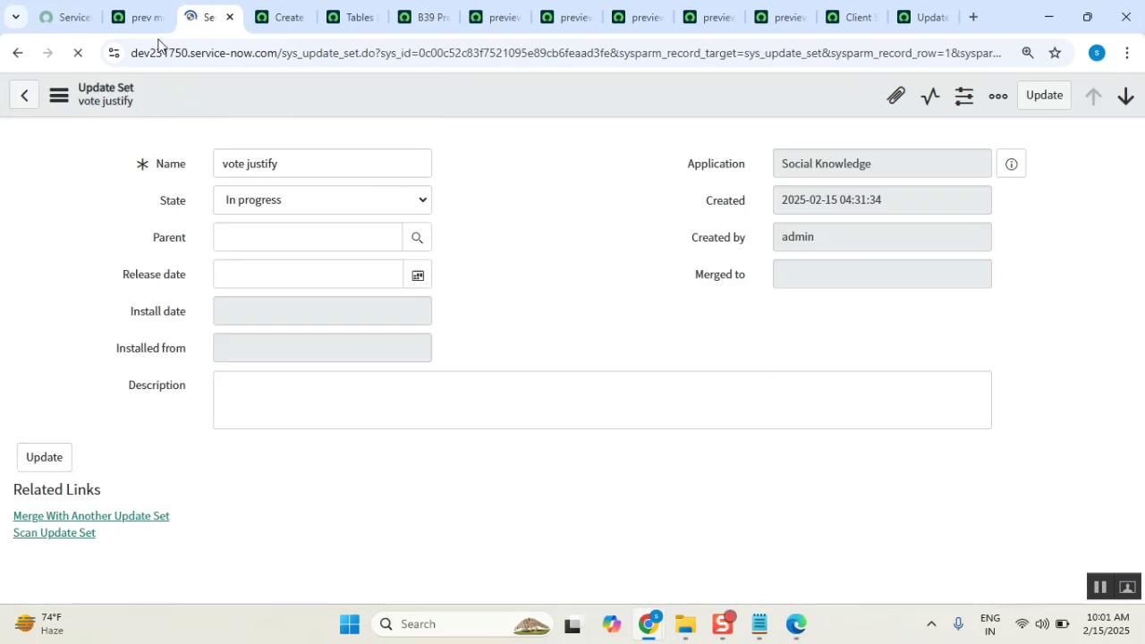
left_click(134, 17)
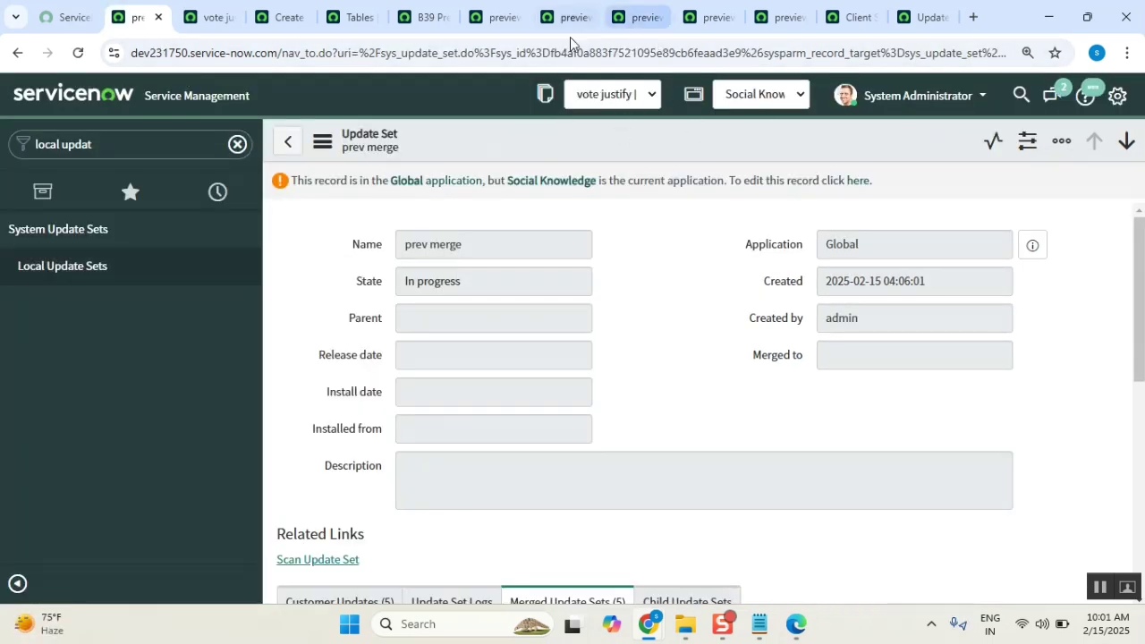
left_click(78, 56)
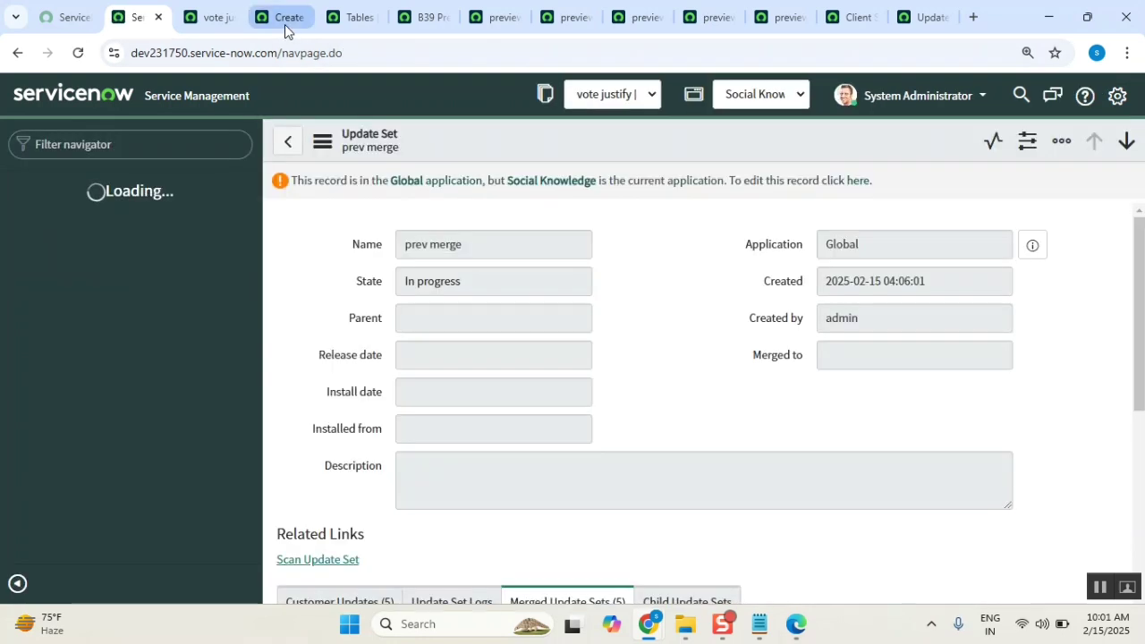
Duplicate the Social Q&A Vote tab and open its table definition via Configure > Table.
left_click(287, 32)
right_click(277, 23)
left_click(354, 182)
right_click(478, 95)
mouse_move(527, 137)
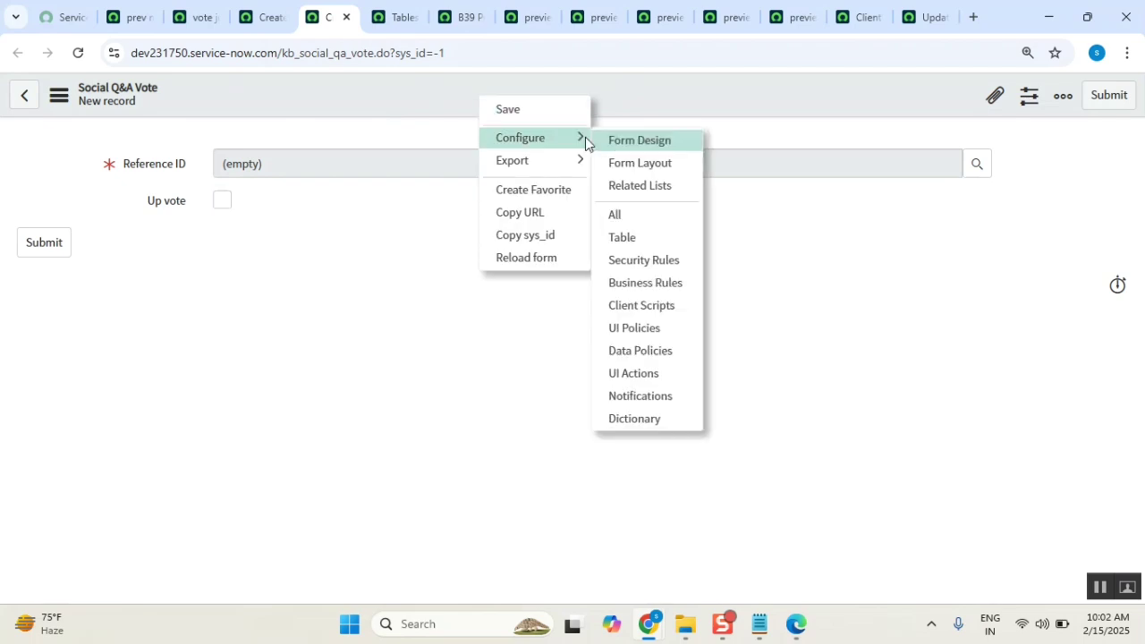
left_click(679, 237)
triple_click(818, 238)
Switch the current application to Admin Center and reload the table, showing the mismatch warning.
left_click(146, 25)
left_click(329, 20)
left_click(134, 21)
left_click(793, 96)
left_click(765, 143)
left_click(327, 20)
left_click(78, 54)
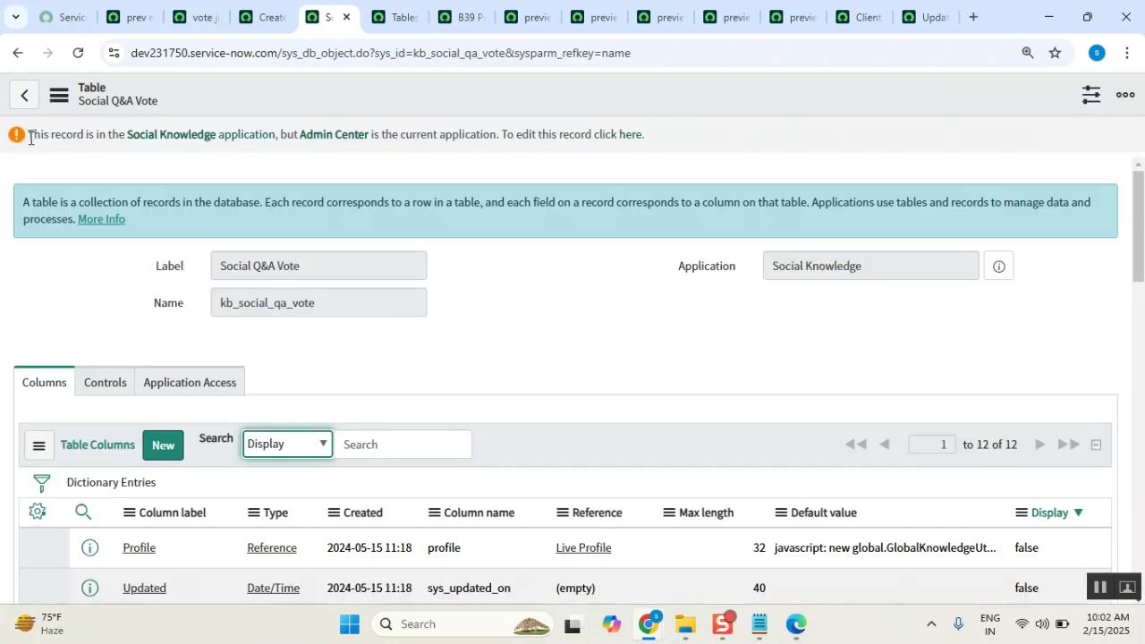
left_click_drag(30, 138, 287, 136)
Highlight the warning that Admin Center is current and how to edit the record.
left_click(508, 273)
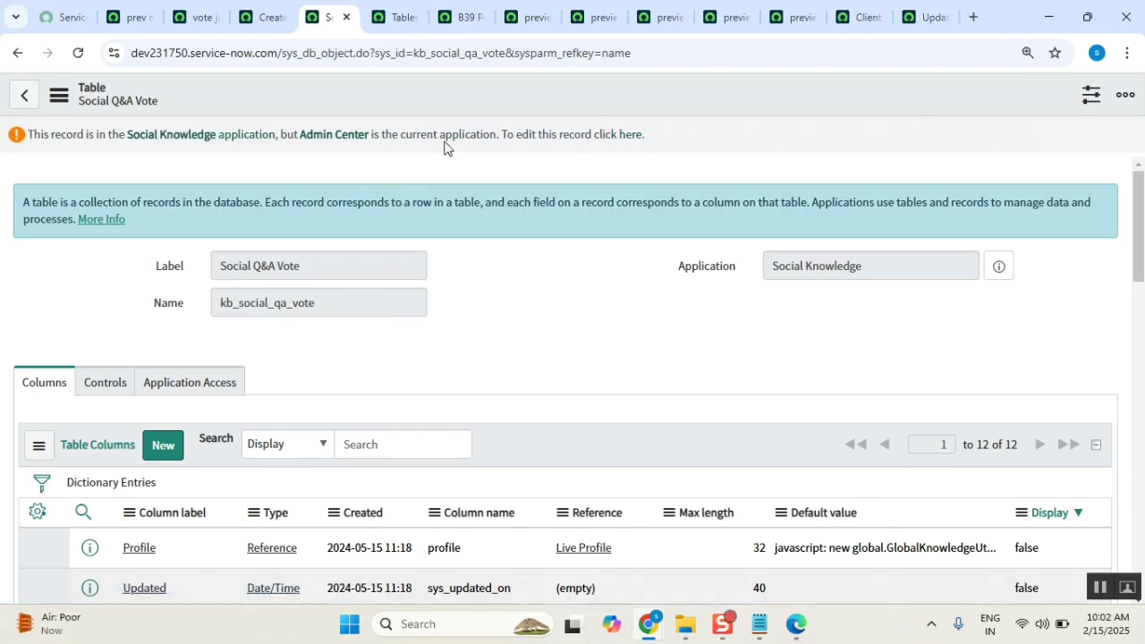
left_click_drag(489, 135, 295, 135)
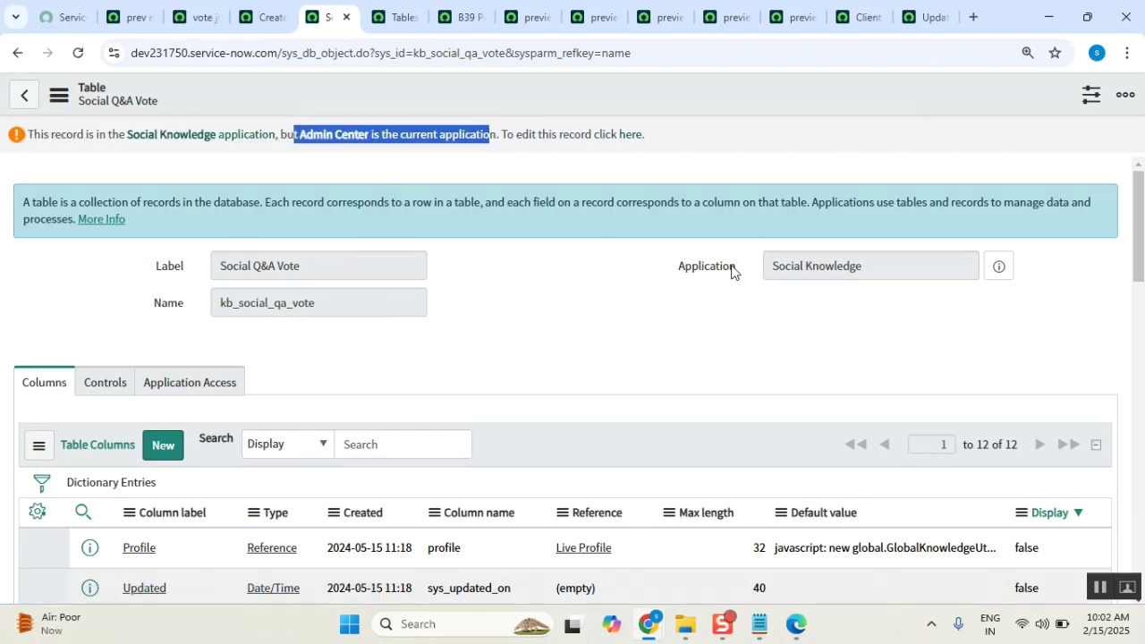
left_click_drag(680, 134, 480, 148)
Open the application picker list on the prev merge page.
left_click(130, 17)
left_click(797, 100)
left_click_drag(802, 136, 814, 416)
scroll(525, 310, "down", 4)
scroll(526, 310, "down", 3)
scroll(526, 309, "up", 3)
Make Social Knowledge current again and reload the Social Q&A Vote table.
left_click(537, 467)
left_click(330, 23)
left_click(78, 52)
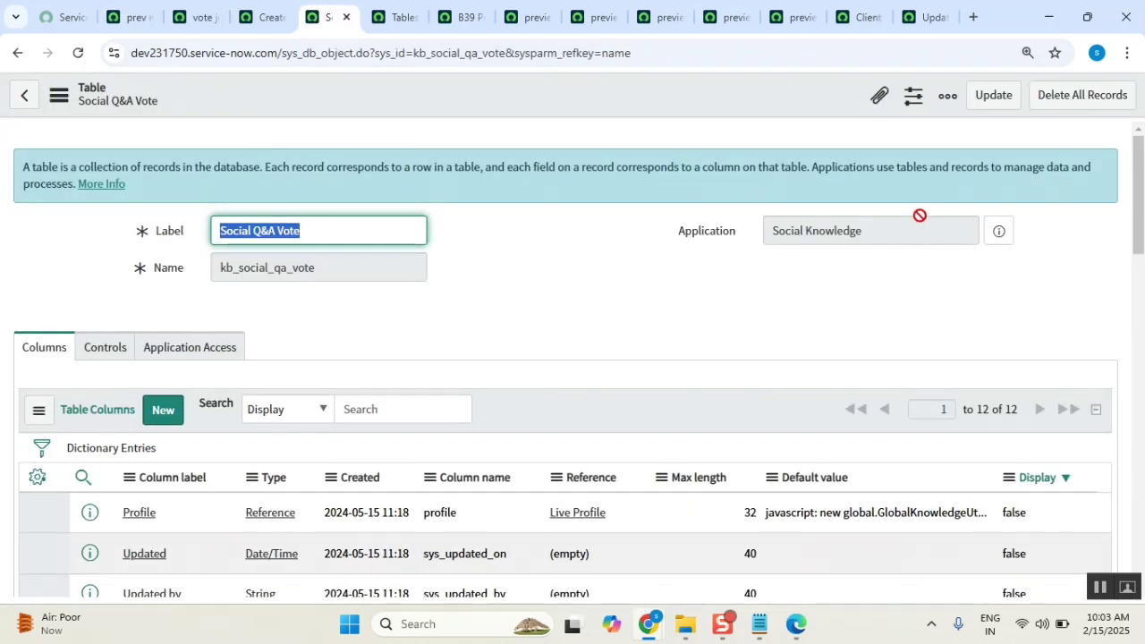
left_click_drag(883, 234, 769, 229)
left_click(543, 282)
scroll(543, 282, "down", 2)
Add a new String column labelled Justify with max length 100.
left_click(163, 242)
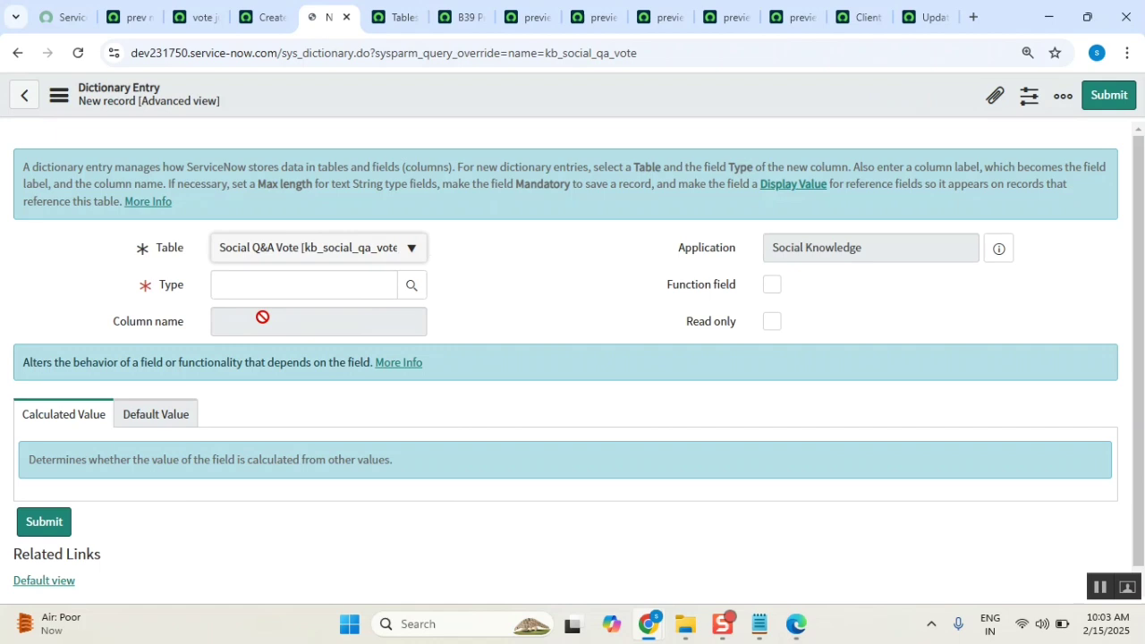
left_click(277, 295)
type("string")
left_click(276, 305)
scroll(380, 333, "down", 1)
left_click(342, 239)
left_click(304, 311)
type("100")
Relabel the column 'Justify vote' (u_justify_vote) and reconfirm 'vote justify' as the current update set.
left_click(287, 246)
left_click(537, 333)
left_click(130, 17)
left_click(78, 53)
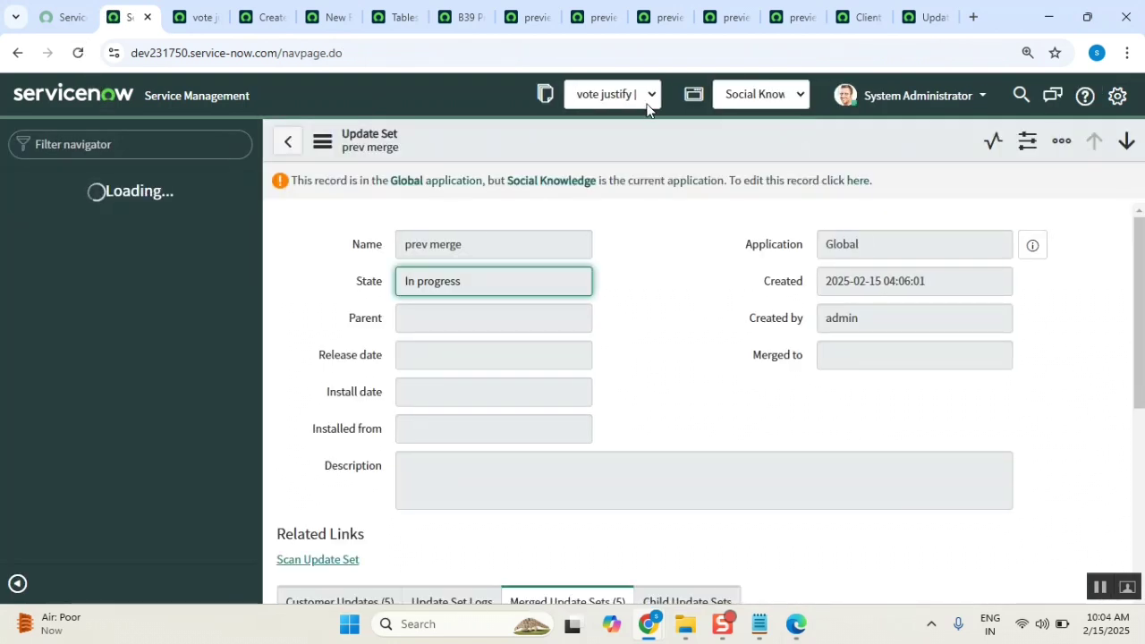
left_click(652, 94)
left_click(672, 142)
left_click(78, 53)
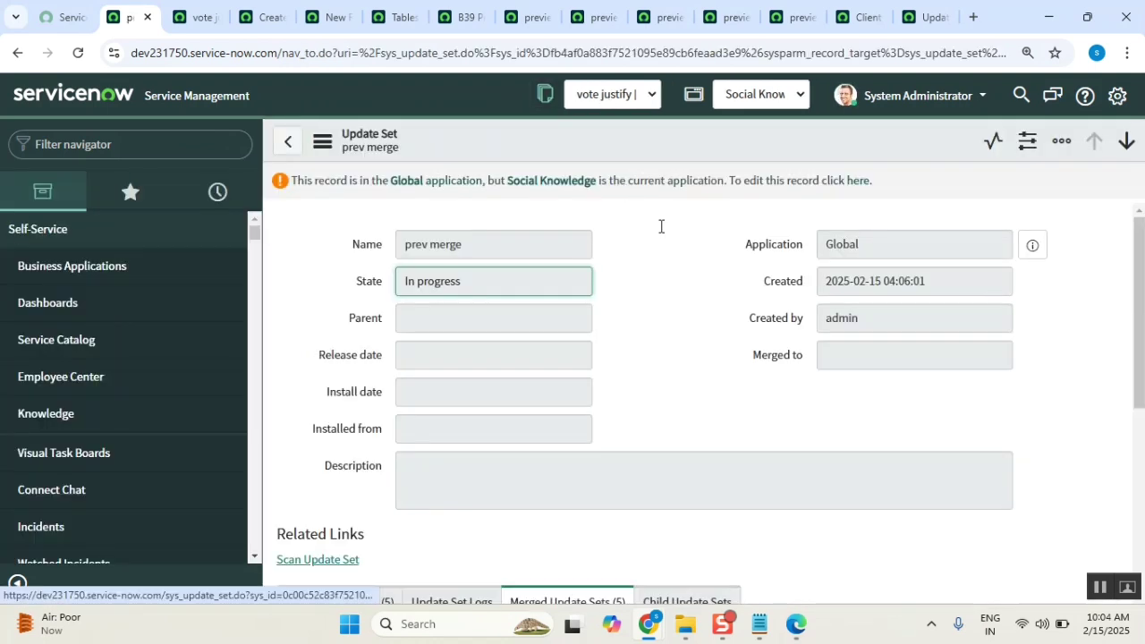